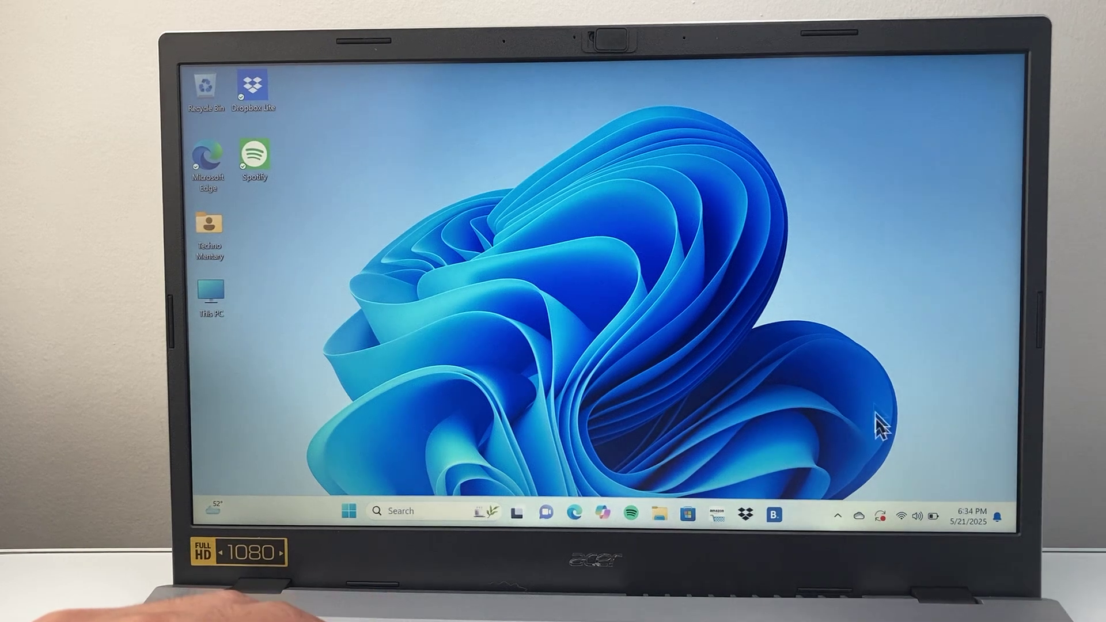
Show the Windows quick settings panel, then dismiss it by clicking the desktop.
left_click(902, 516)
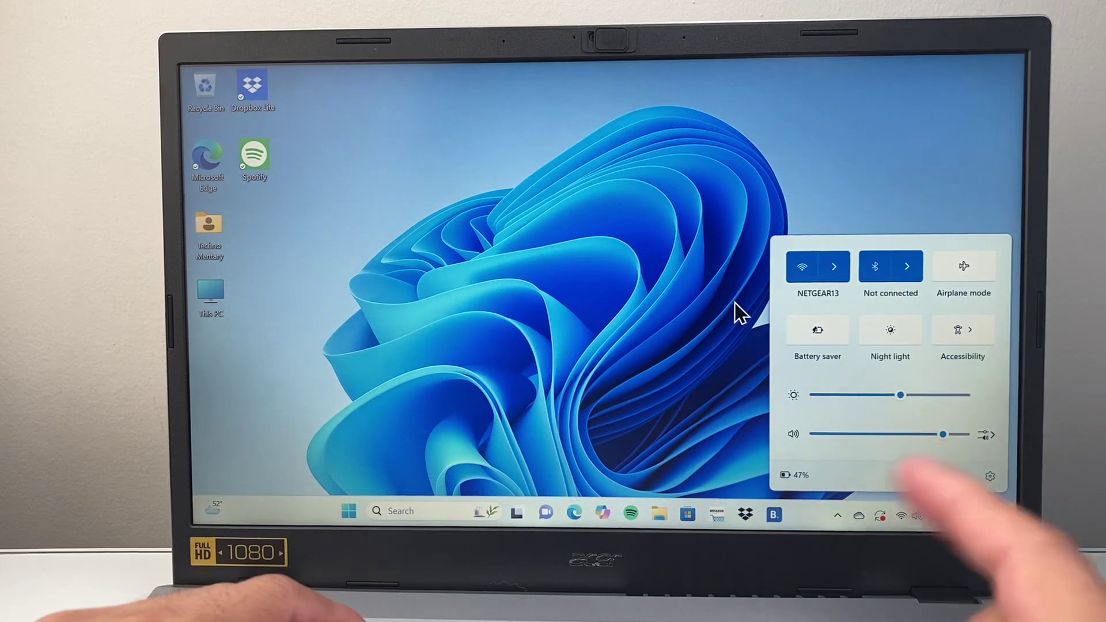
left_click(643, 325)
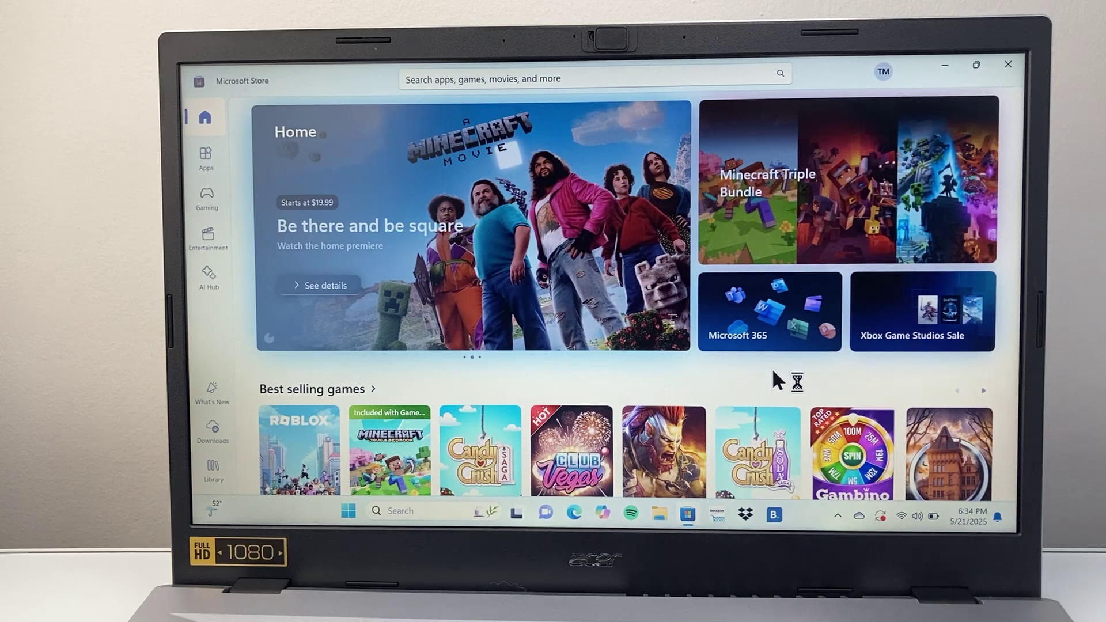
left_click(881, 73)
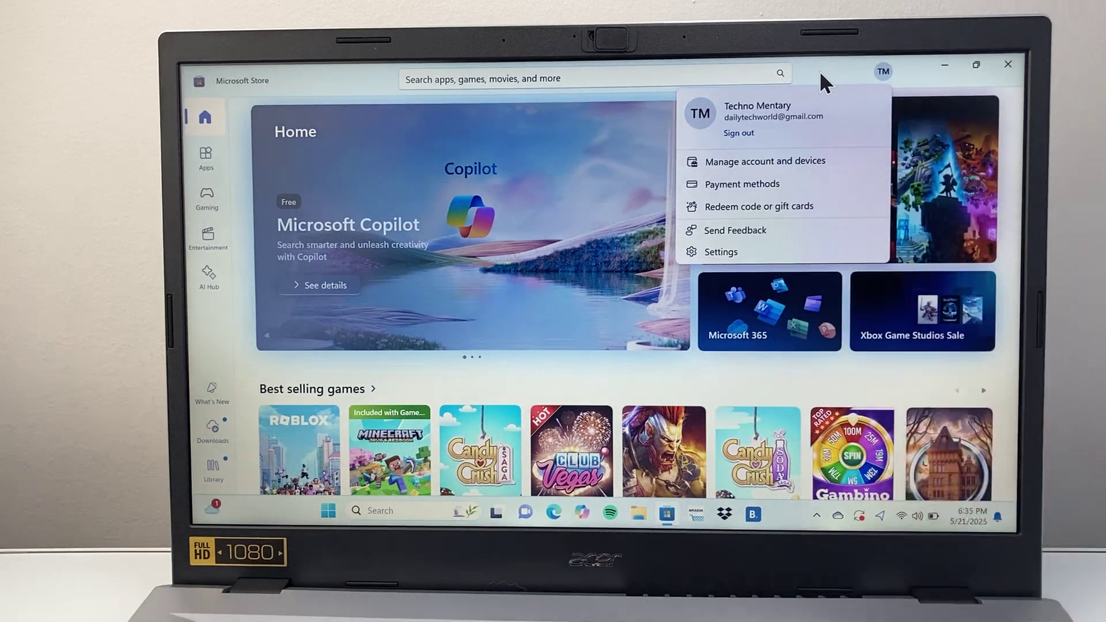
left_click(819, 71)
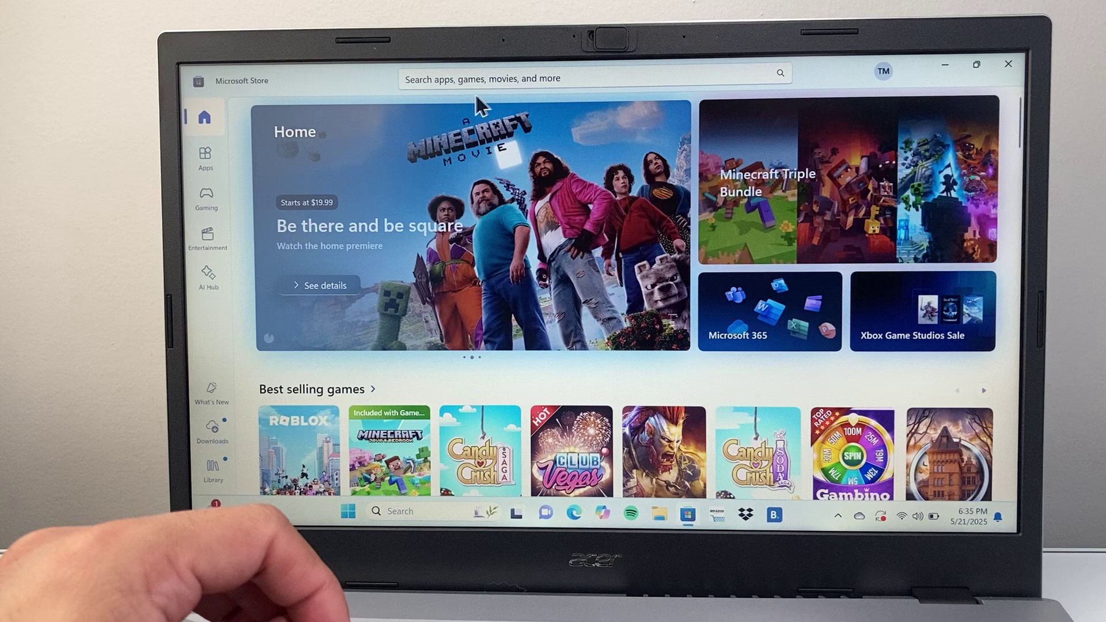
Switch Microsoft Store to the Apps section in the left sidebar.
left_click(206, 154)
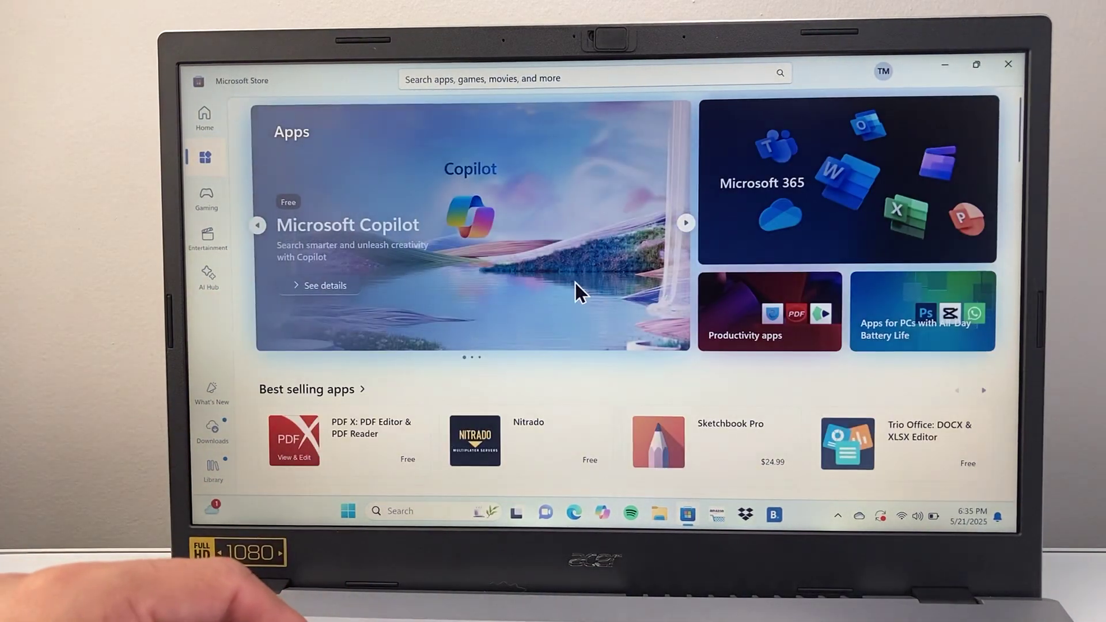
scroll(576, 283, "down", 2)
scroll(576, 284, "down", 1)
scroll(576, 283, "down", 2)
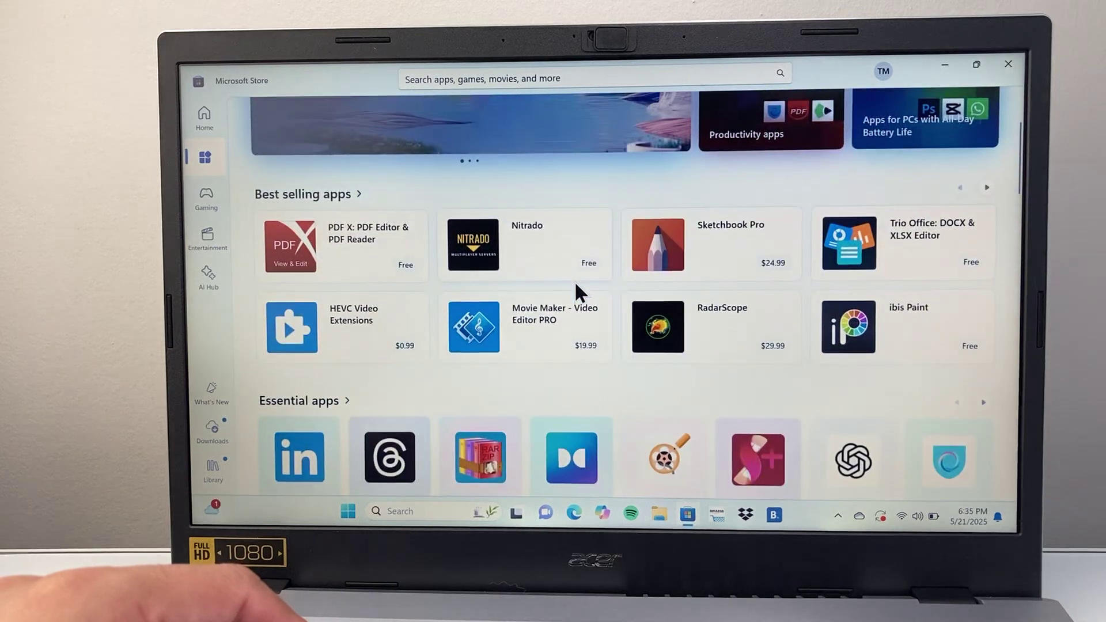
scroll(576, 284, "down", 2)
scroll(576, 284, "down", 1)
scroll(575, 283, "down", 2)
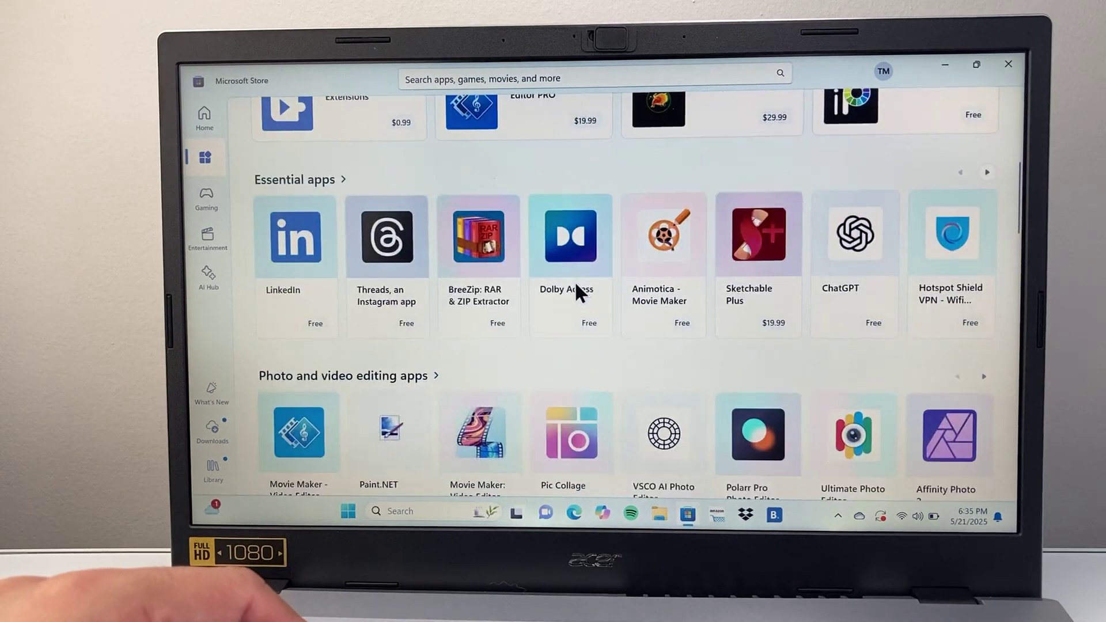
scroll(576, 283, "down", 1)
scroll(575, 281, "down", 3)
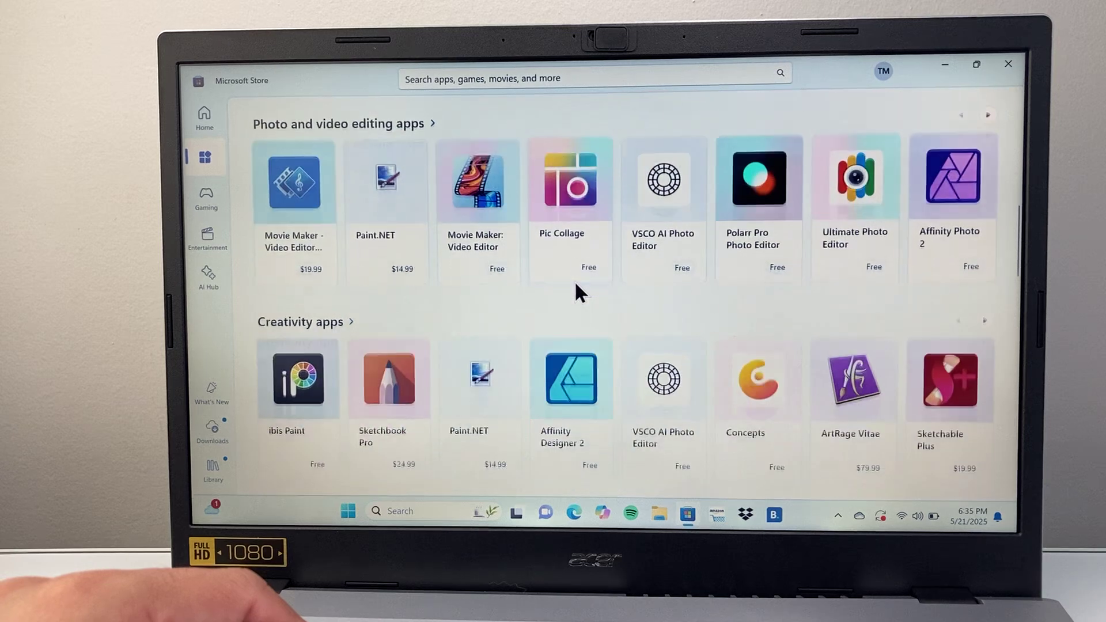
scroll(574, 281, "down", 1)
scroll(575, 281, "down", 2)
scroll(574, 281, "down", 1)
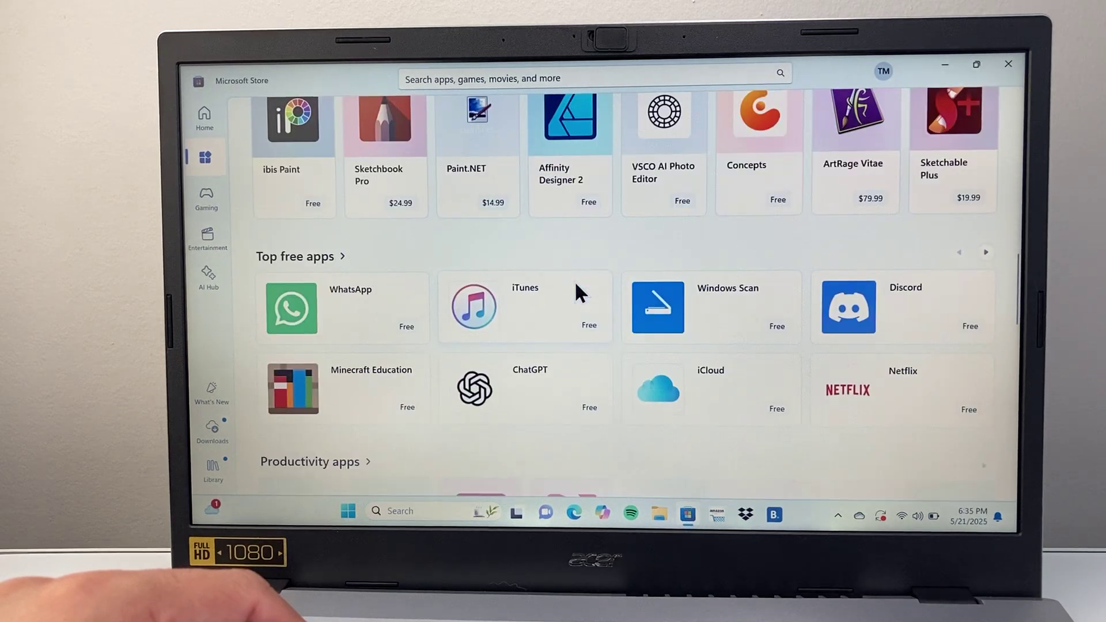
scroll(575, 281, "down", 1)
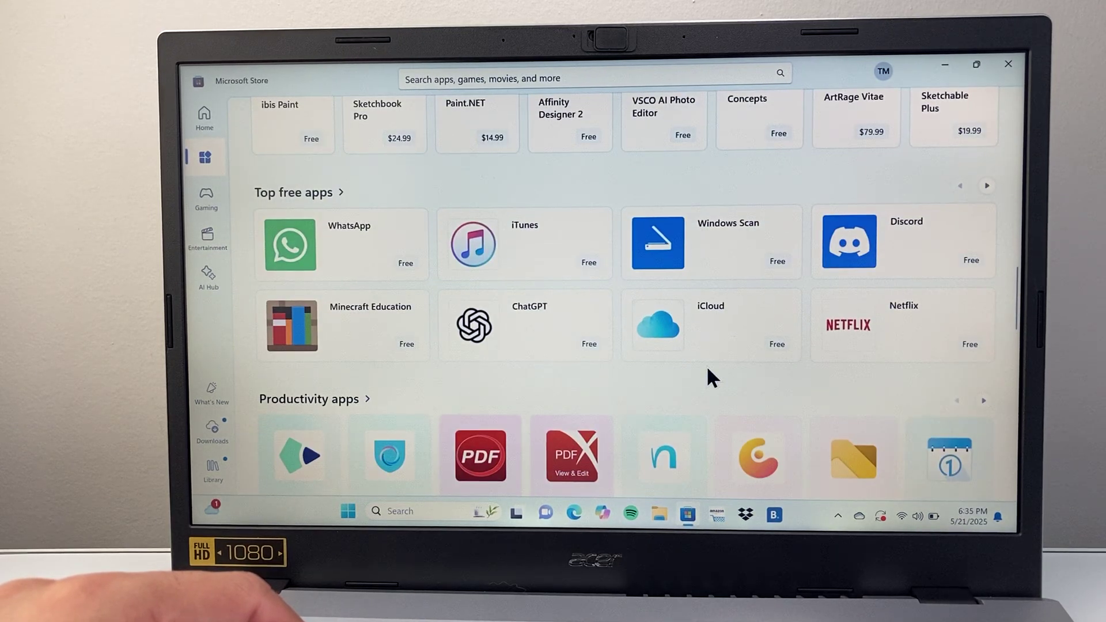
Open the Netflix product page and start installing it with Get.
mouse_move(904, 326)
left_click(889, 327)
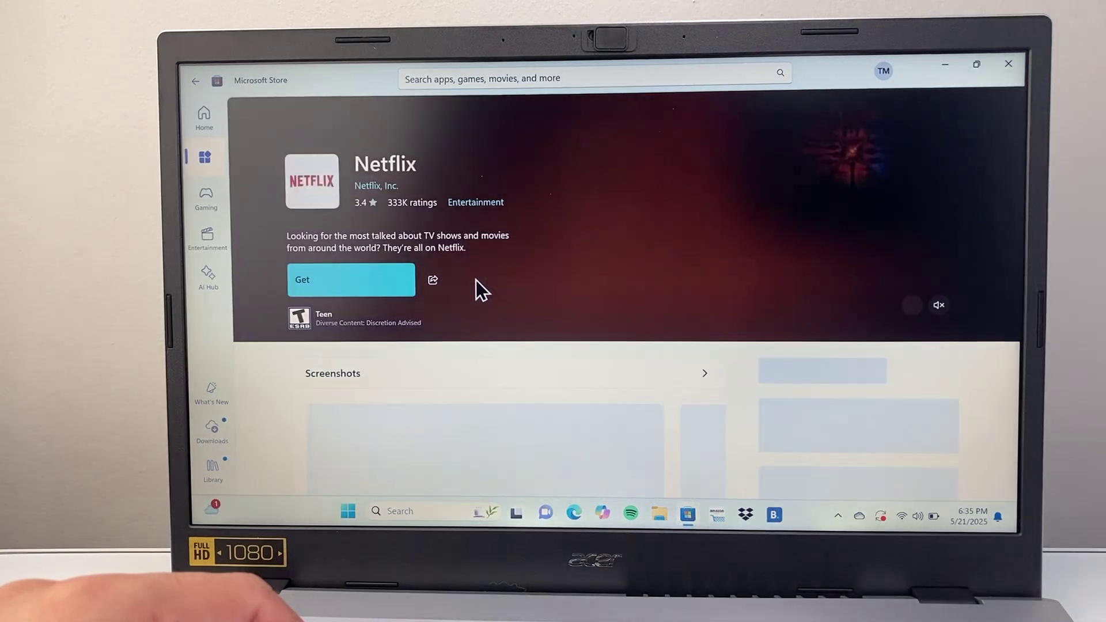
left_click(330, 281)
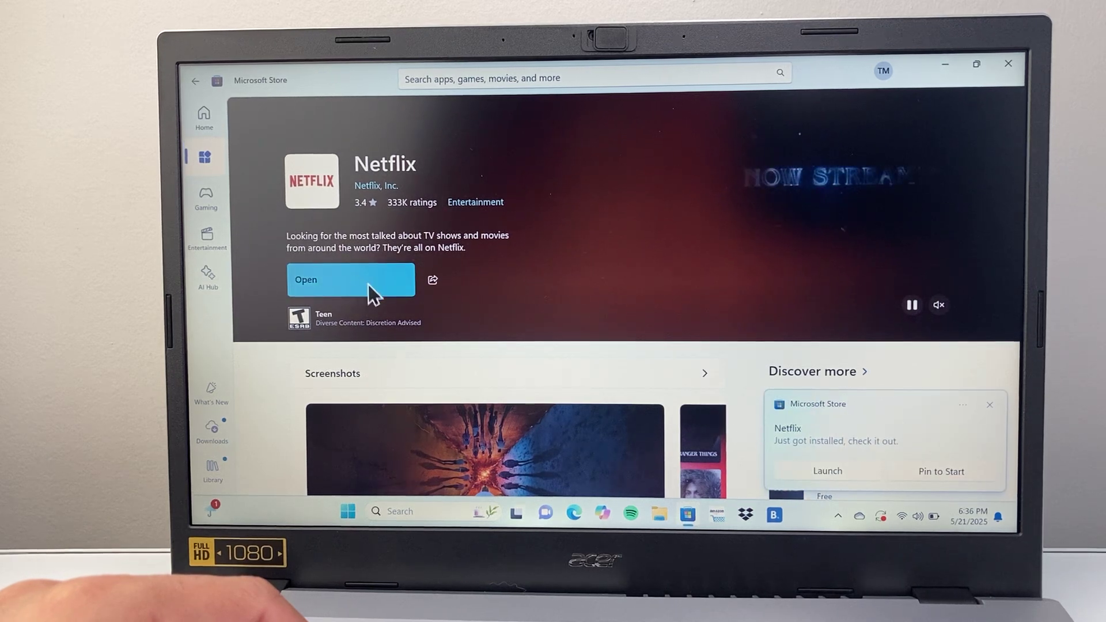
Launch Netflix, then accept the App installed prompt with Create Desktop shortcut ticked.
left_click(357, 288)
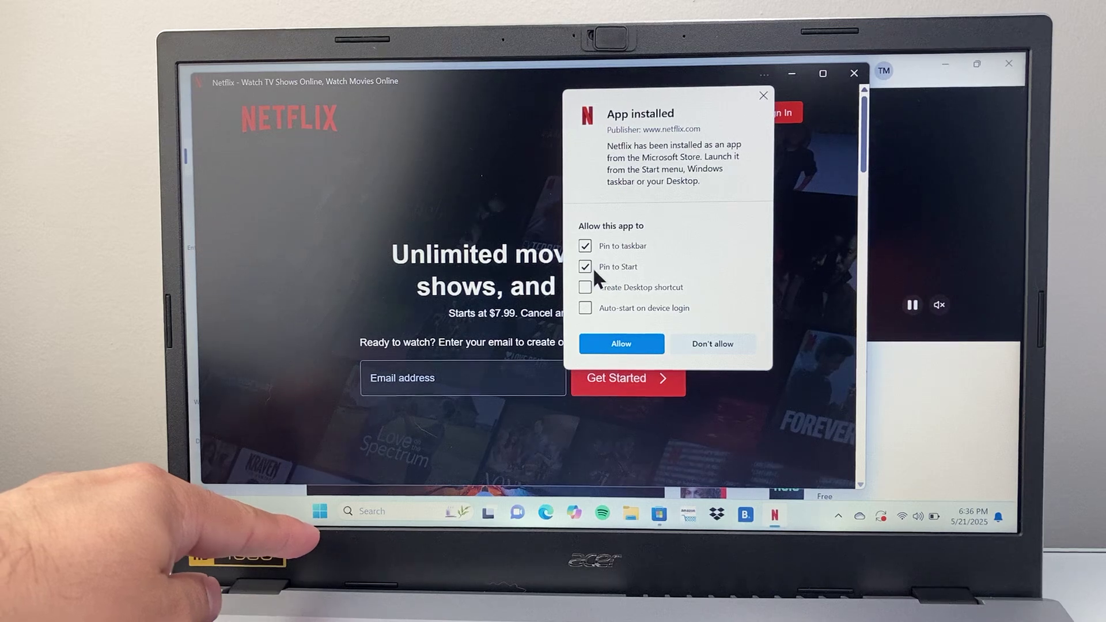
left_click(587, 287)
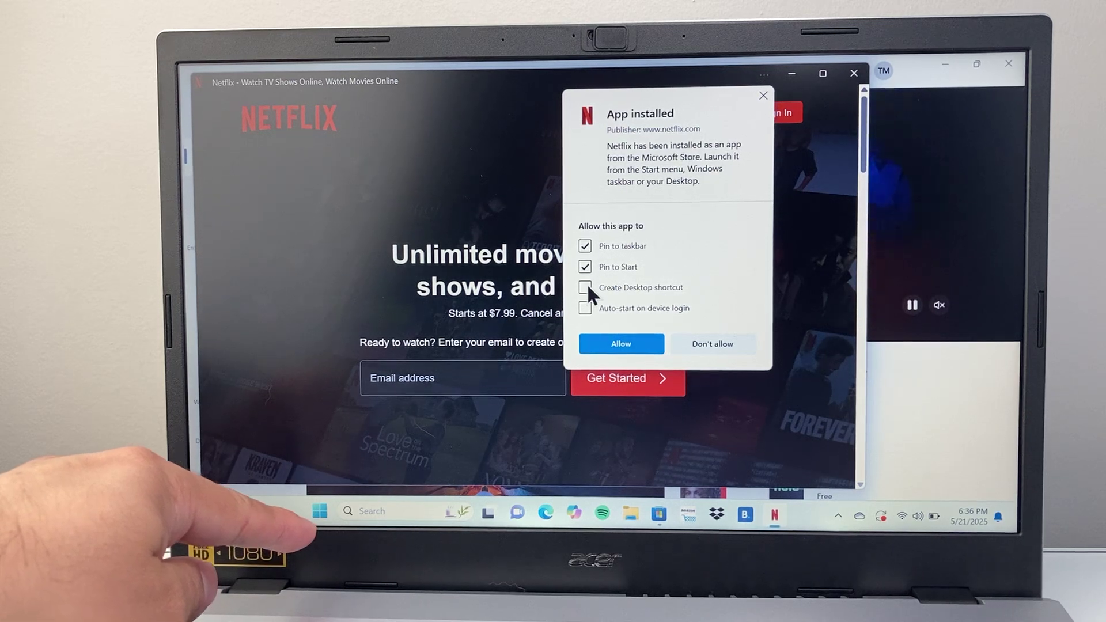
left_click(622, 342)
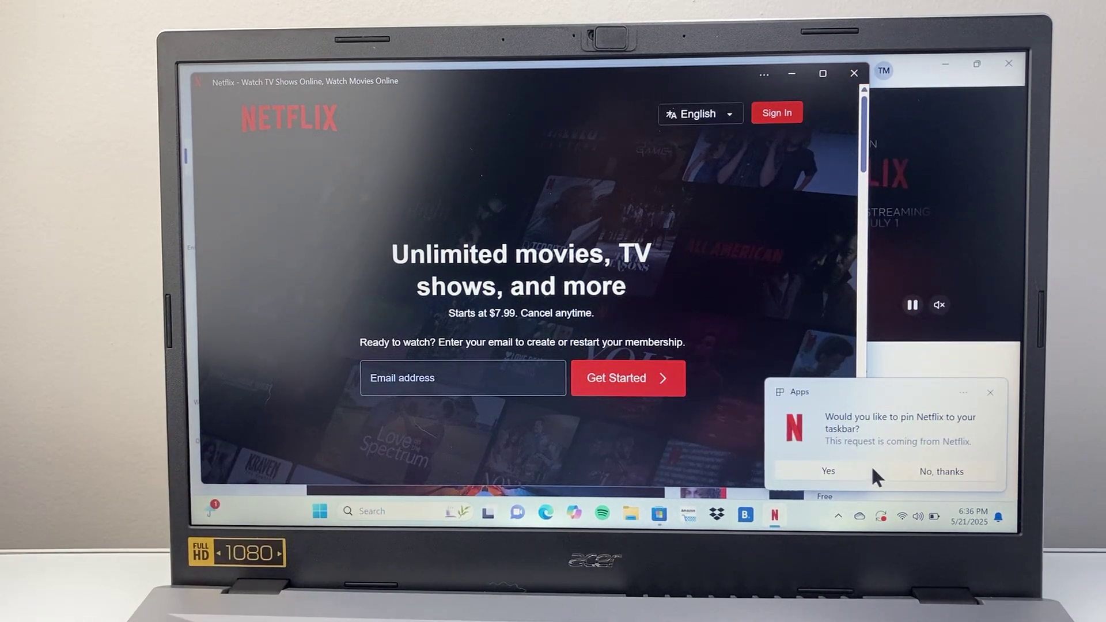
Close the Netflix and Microsoft Store windows, then relaunch Netflix from its desktop icon.
left_click(855, 72)
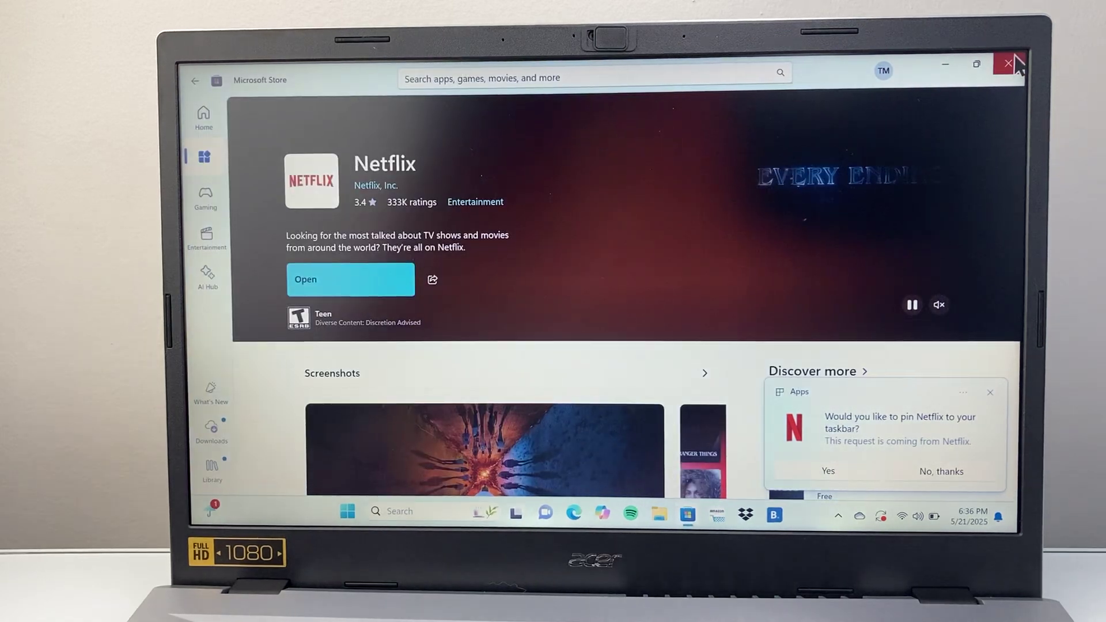
left_click(1010, 63)
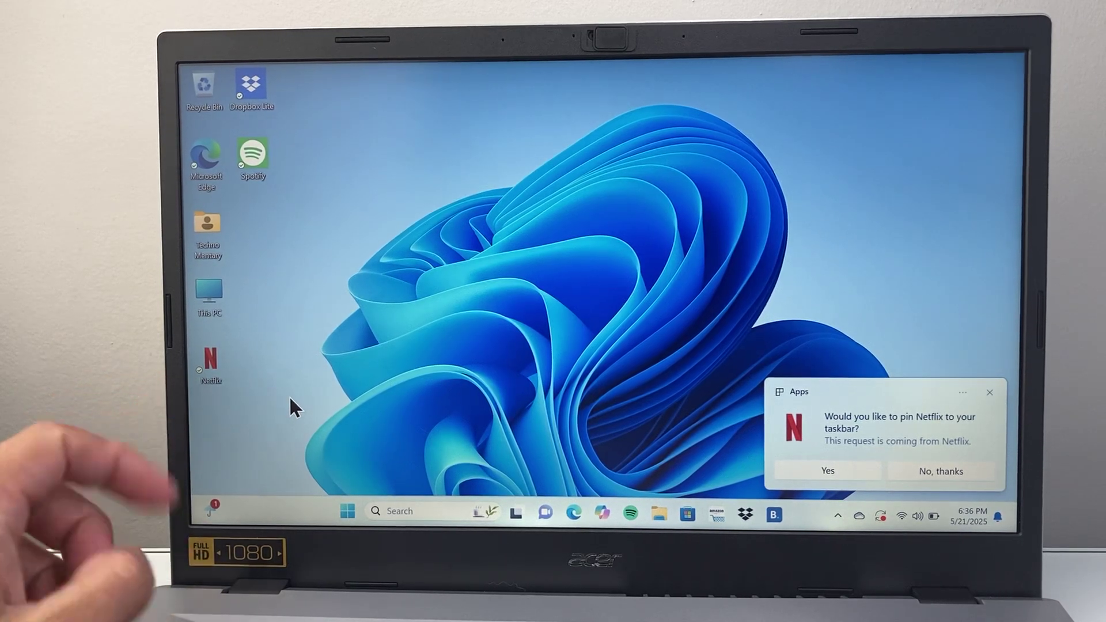
double_click(213, 364)
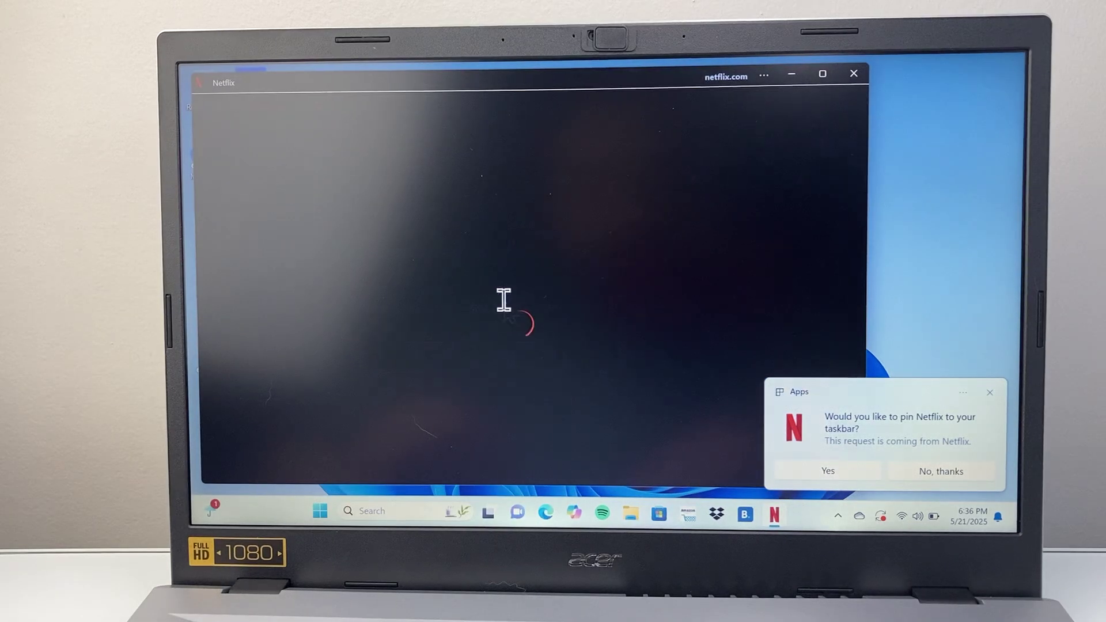